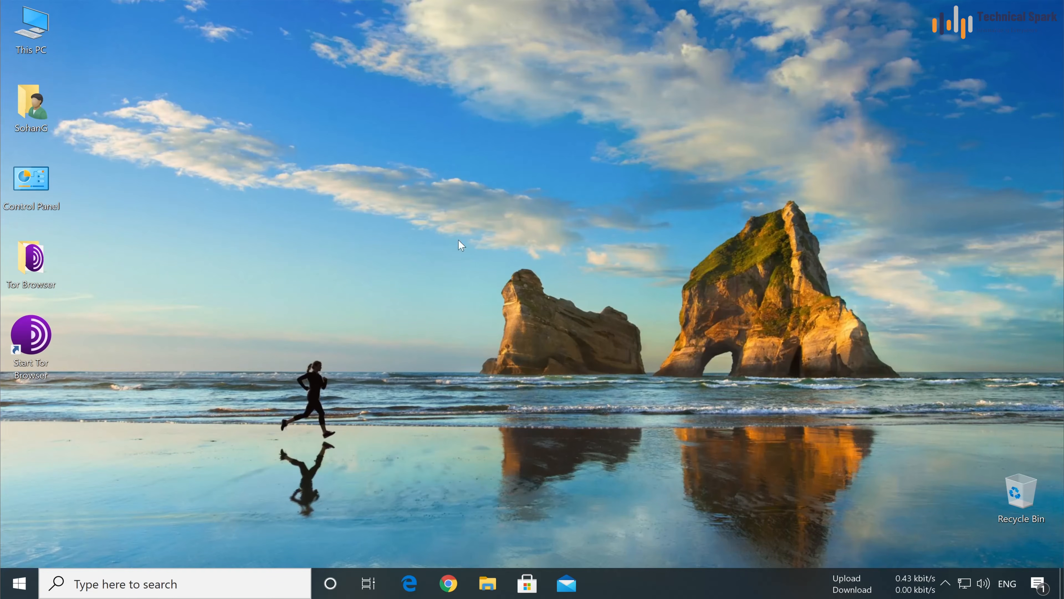
Search Windows for services.msc and open the Services console.
click(205, 587)
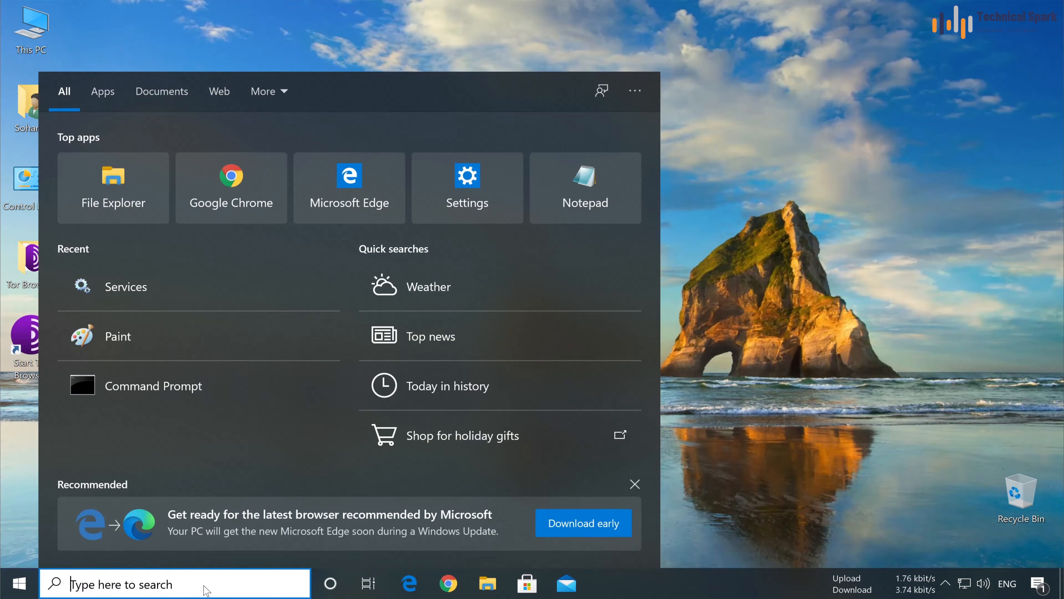
text(services)
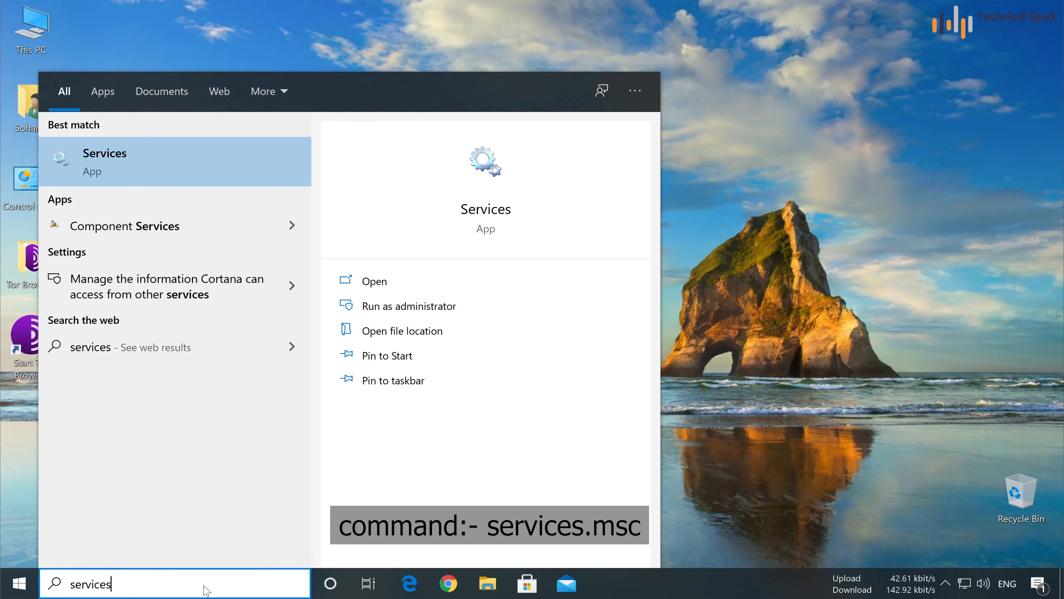
text(.msc)
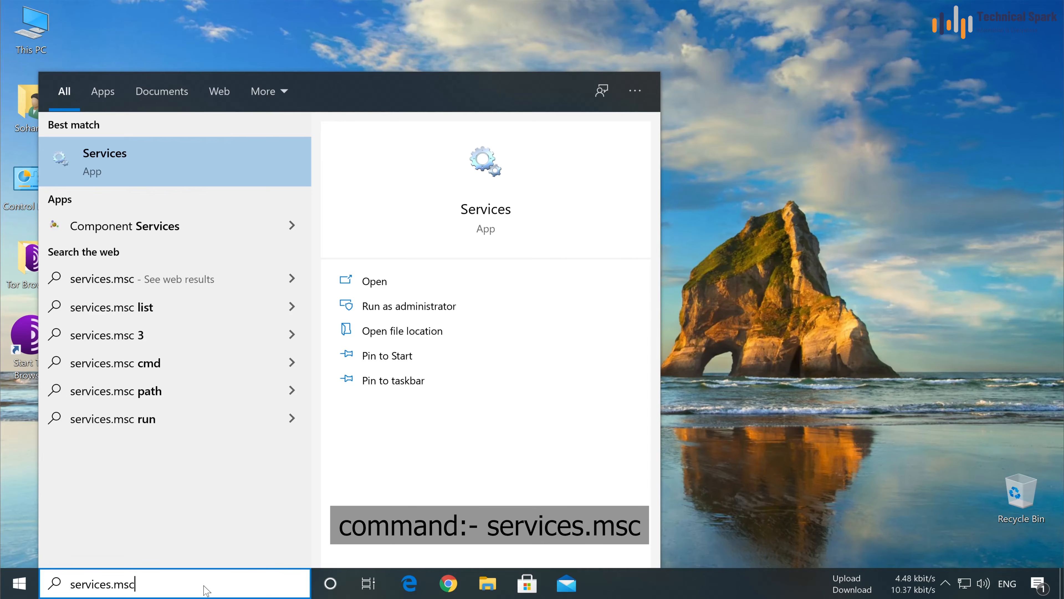
click(133, 152)
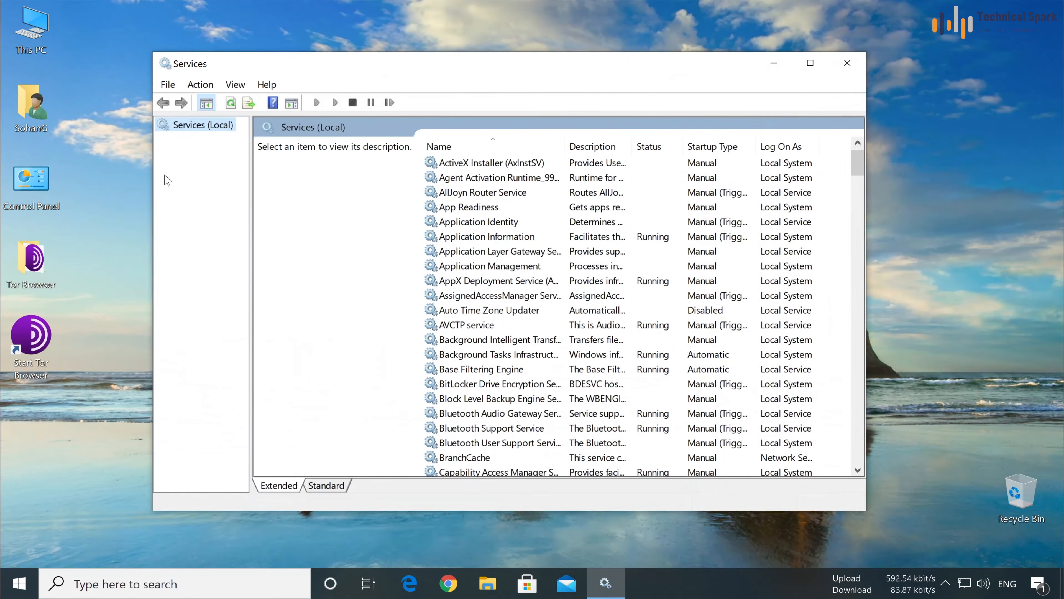
Find the Windows Update service in the list of local services and stop it.
click(522, 251)
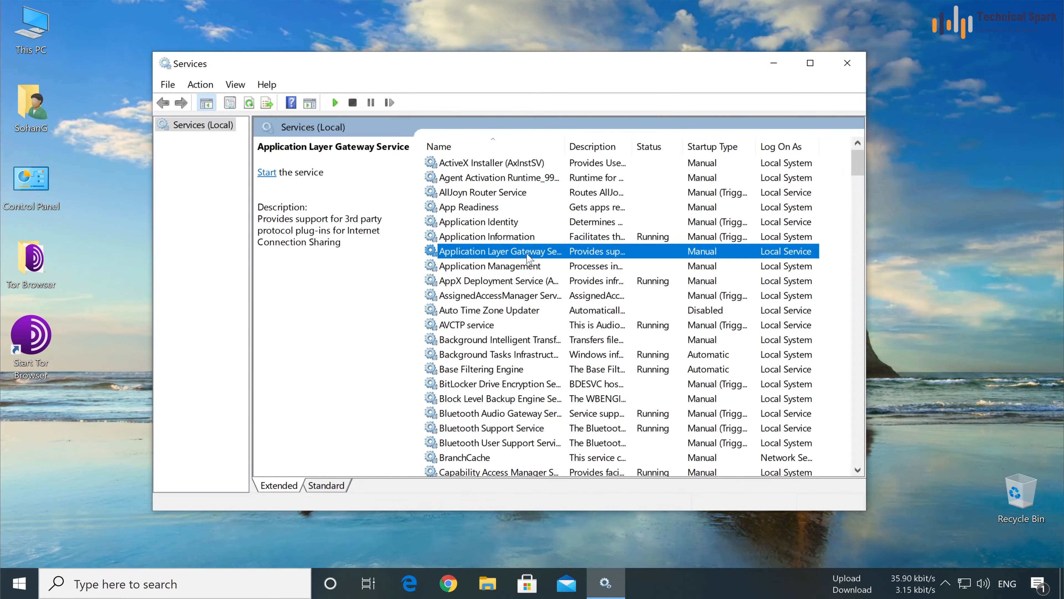
drag(858, 158, 858, 446)
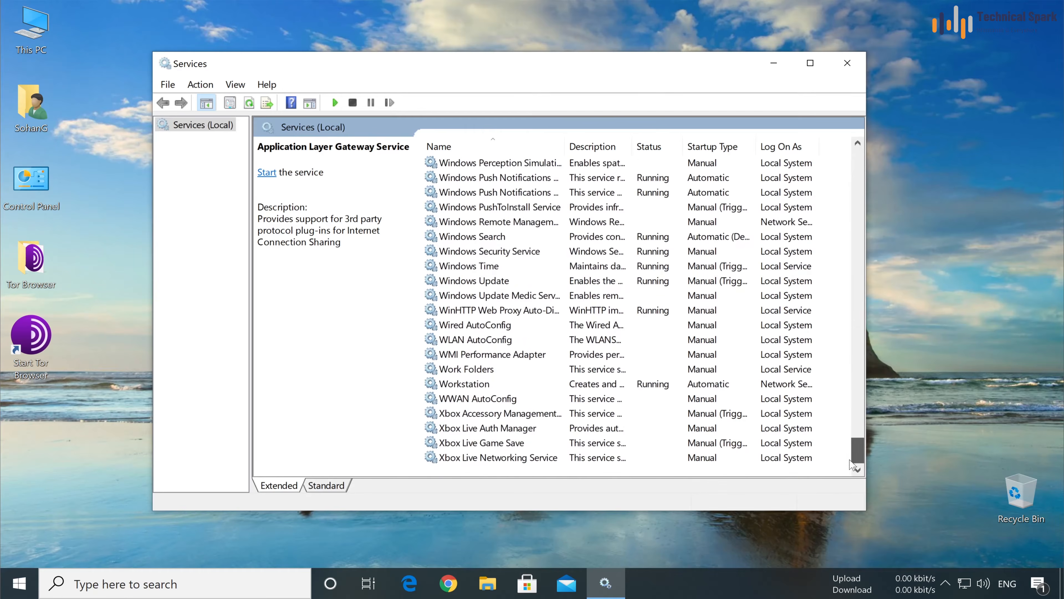
click(492, 283)
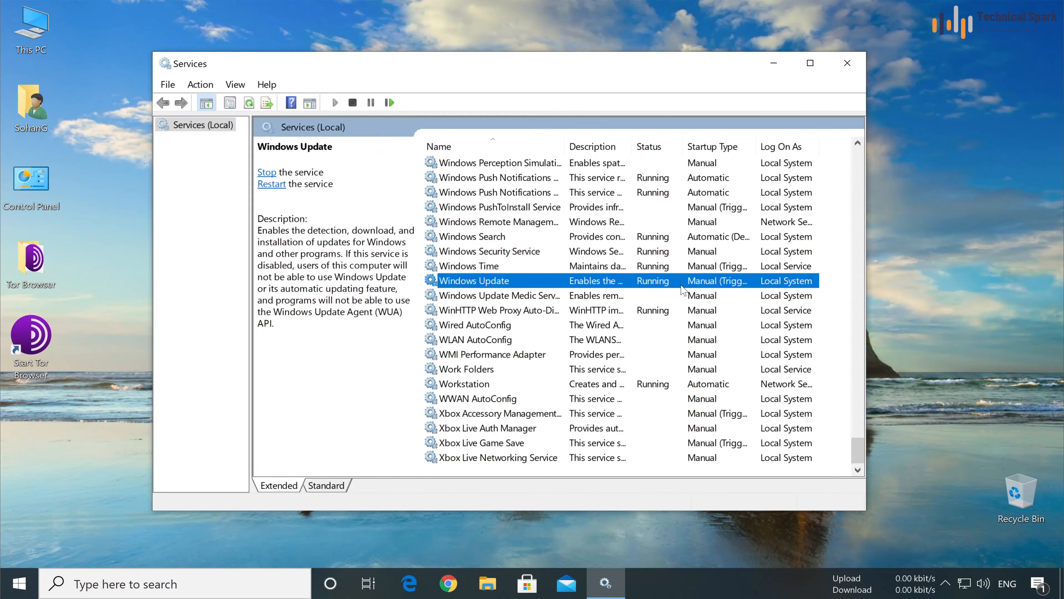
right_click(527, 286)
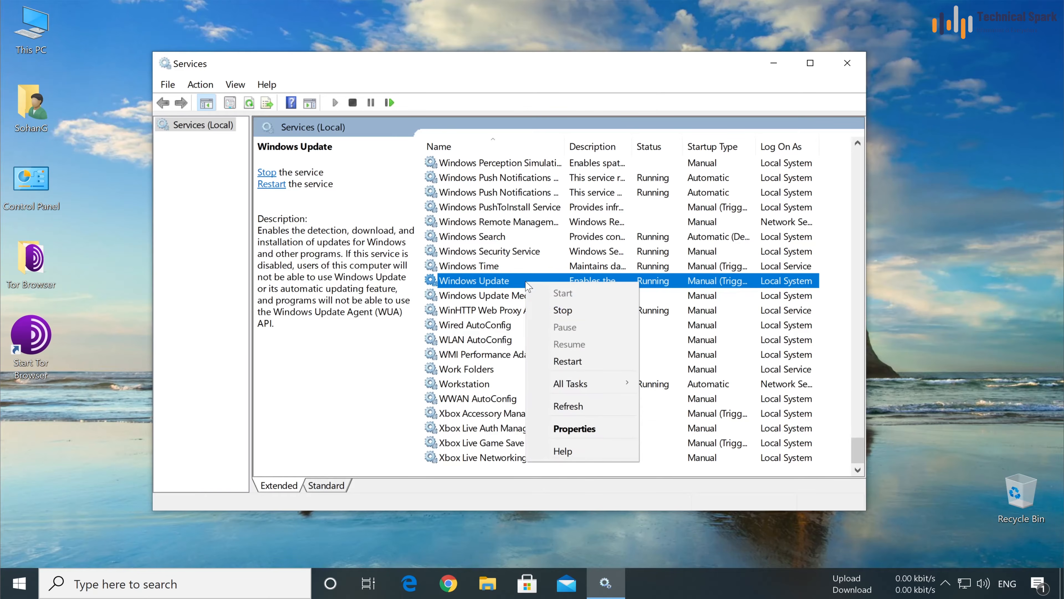
click(589, 317)
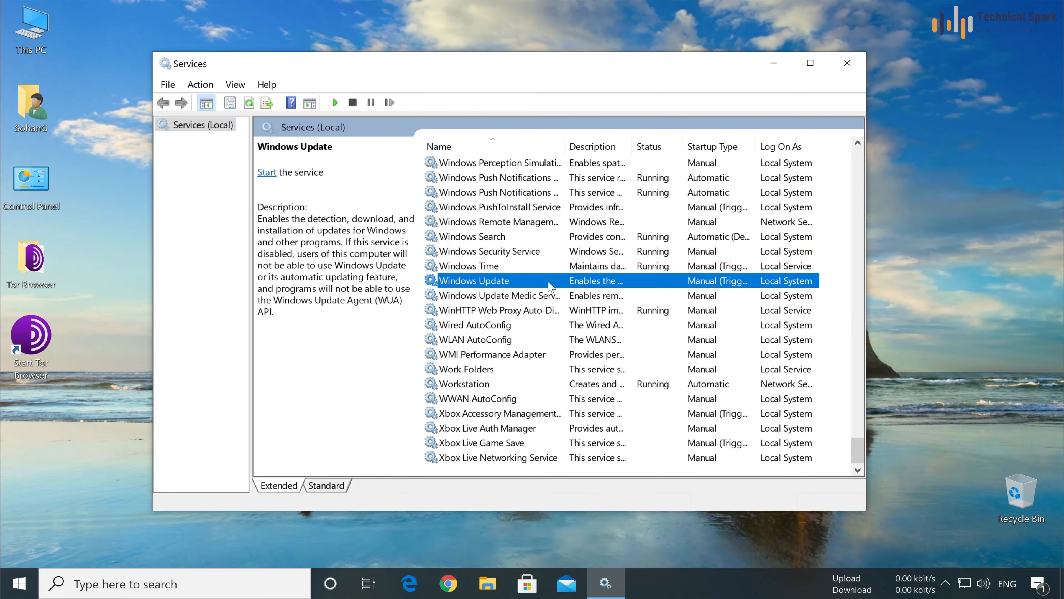
Switch to File Explorer and open the SoftwareDistribution folder inside the Windows folder on Local Disk (C:).
click(486, 585)
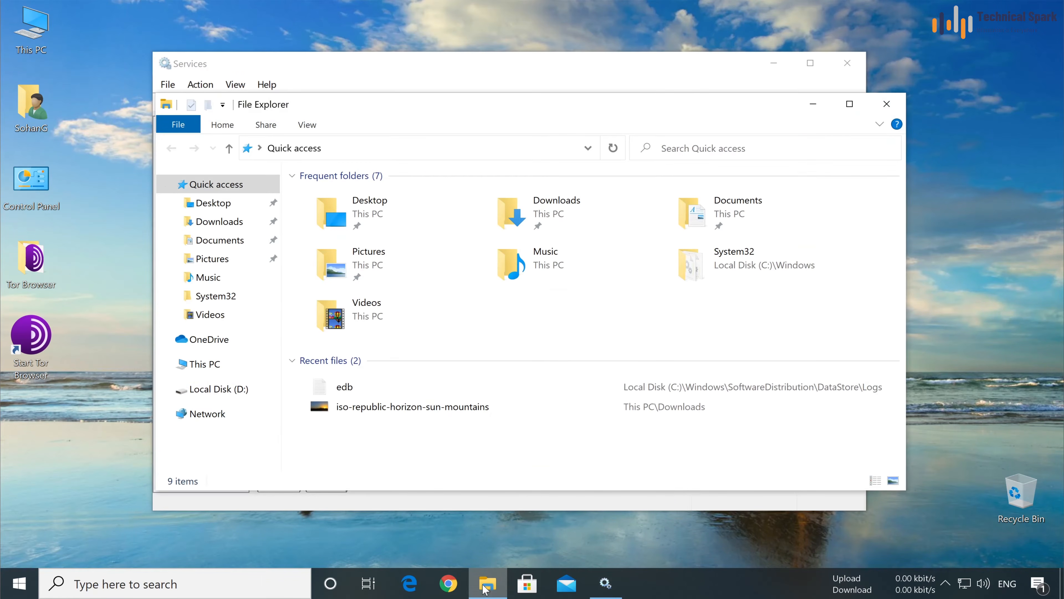
click(216, 369)
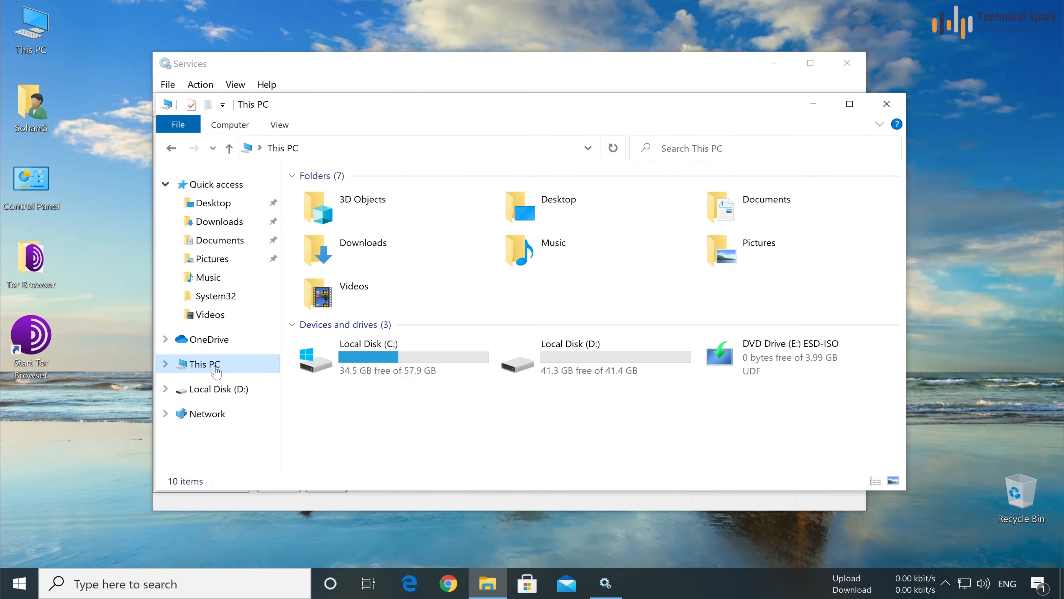
double_click(398, 360)
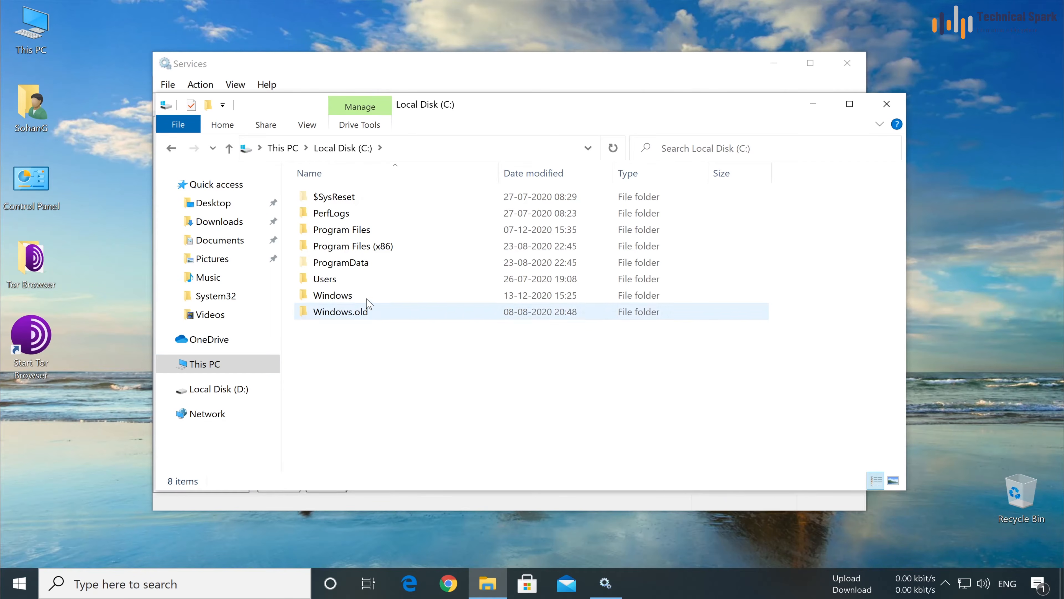
click(341, 298)
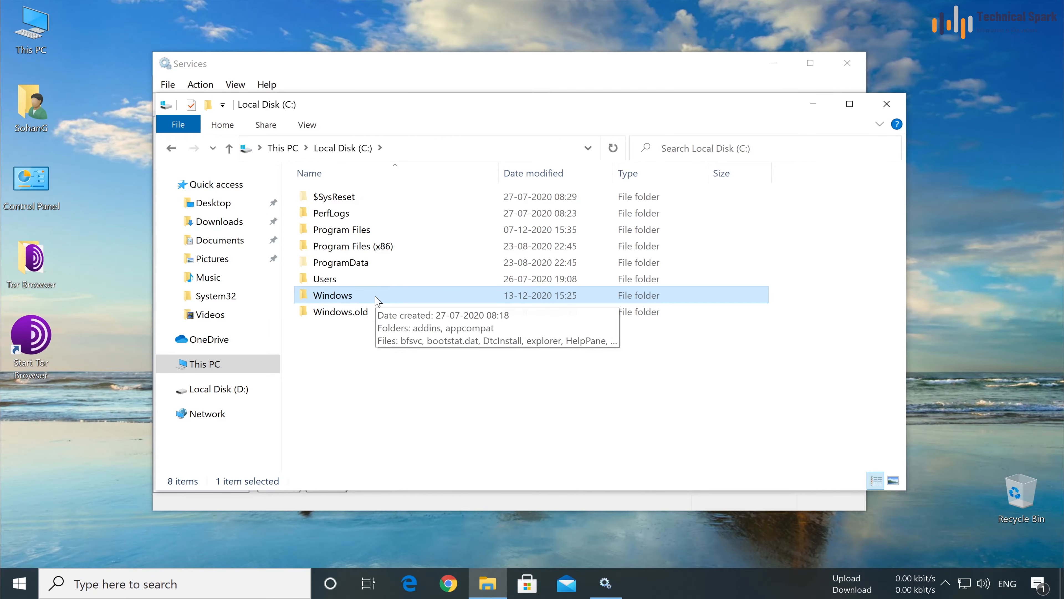
double_click(376, 298)
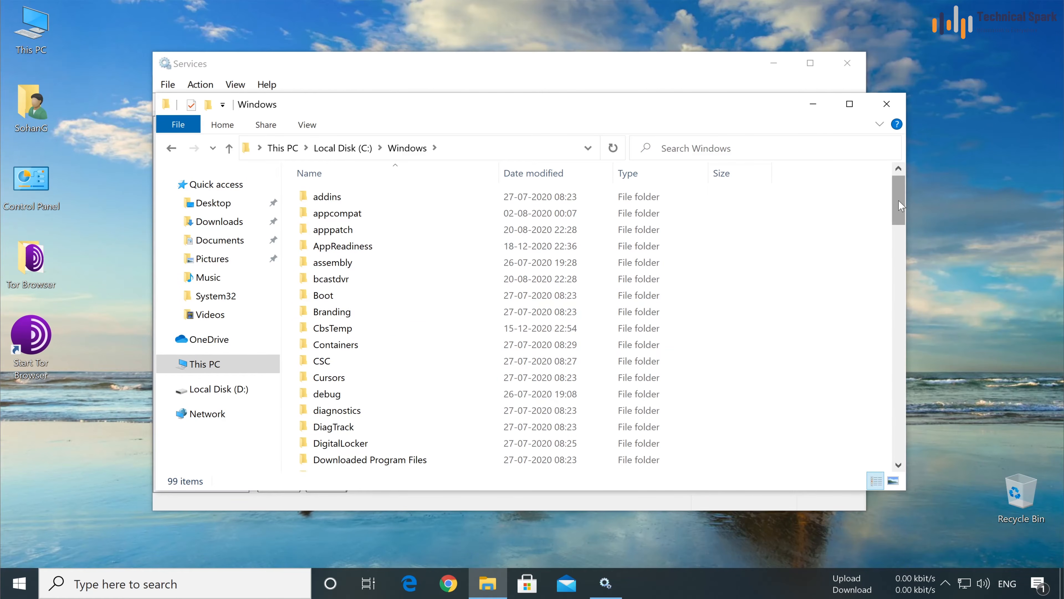
drag(901, 205, 872, 369)
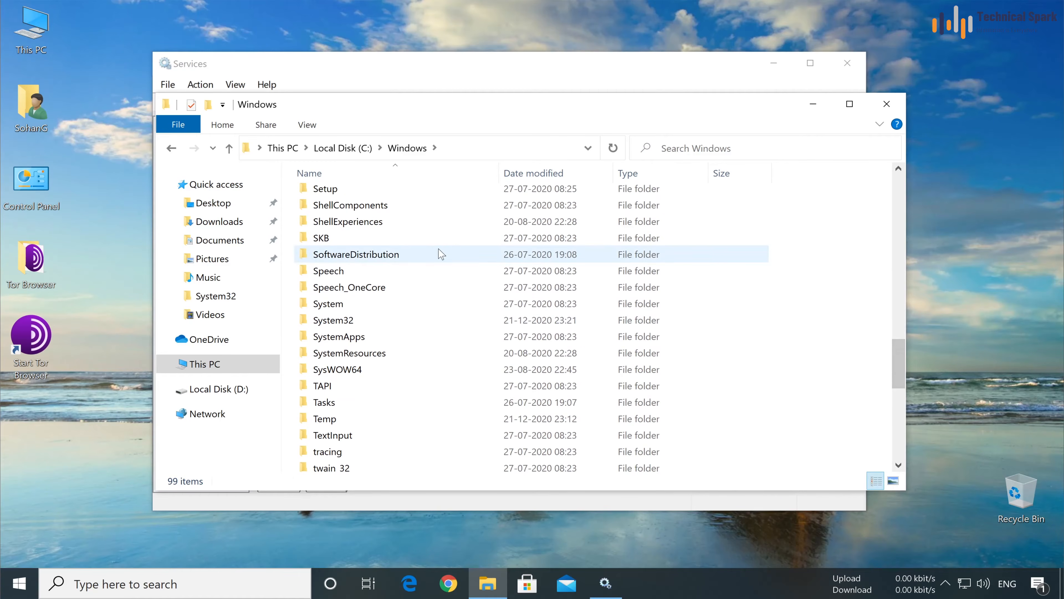
click(419, 256)
double_click(347, 257)
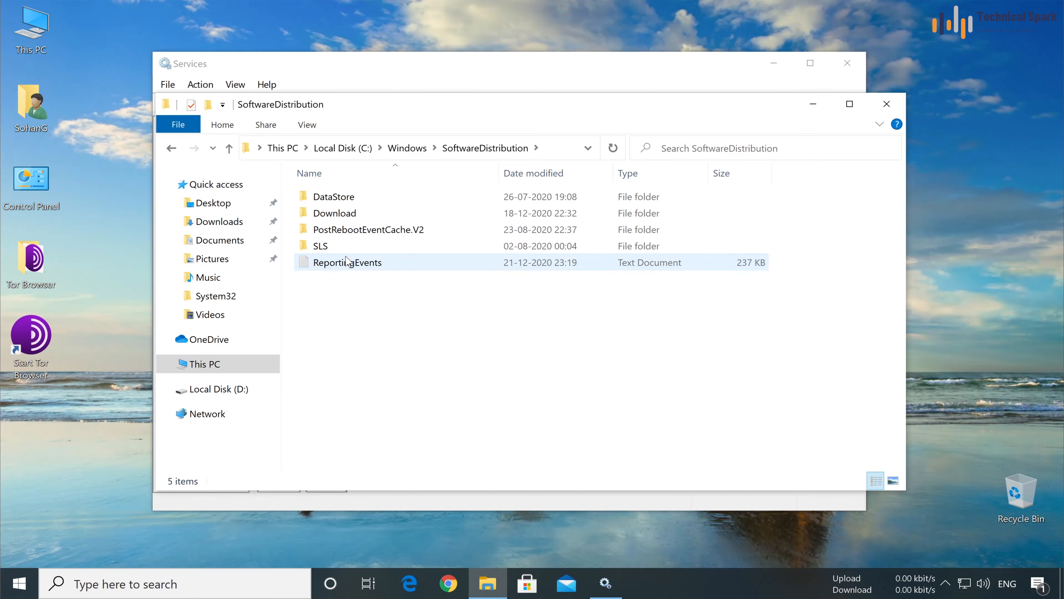
Examine the contents of the DataStore and Download folders, returning to SoftwareDistribution after each.
click(335, 196)
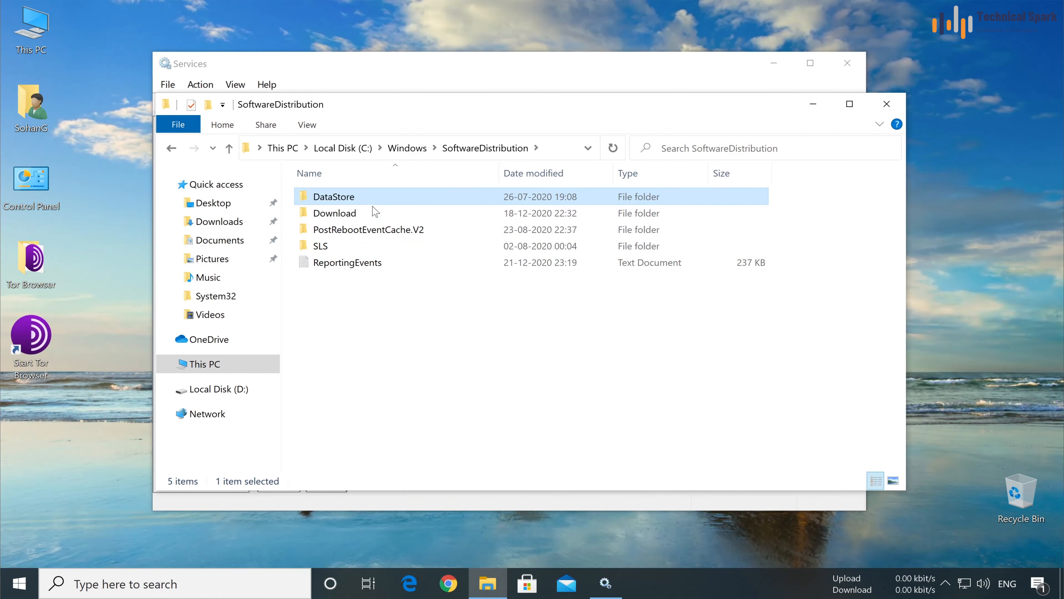
ctrl+click(343, 214)
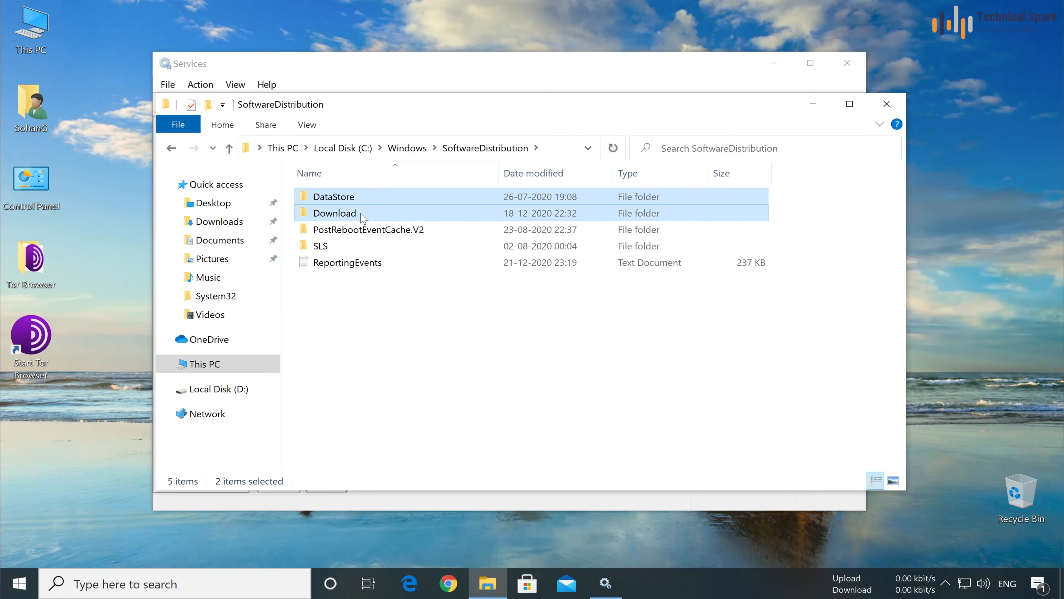
double_click(367, 197)
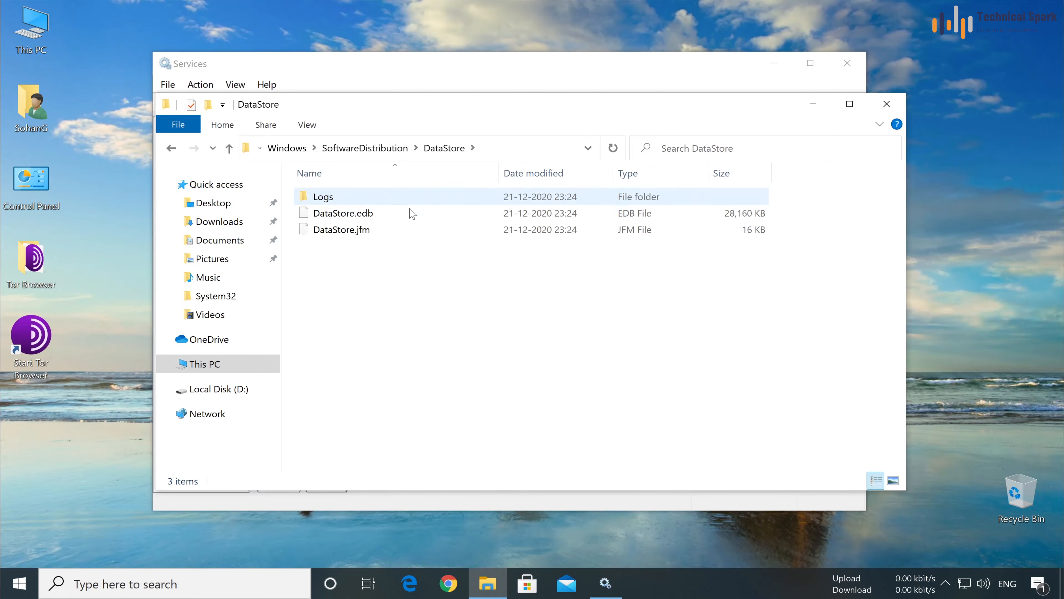
key(alt+Left)
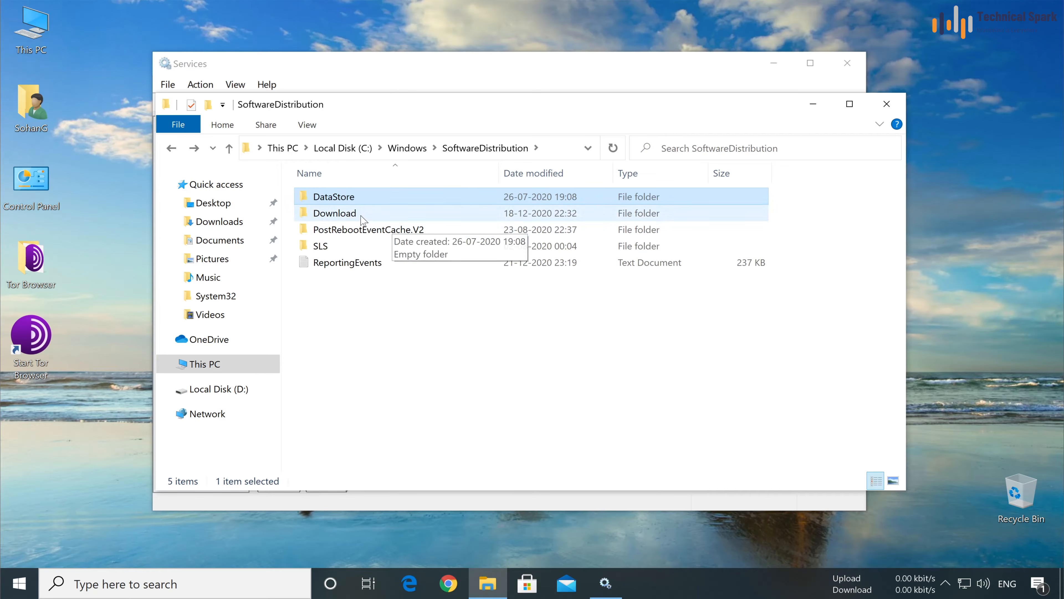
click(362, 215)
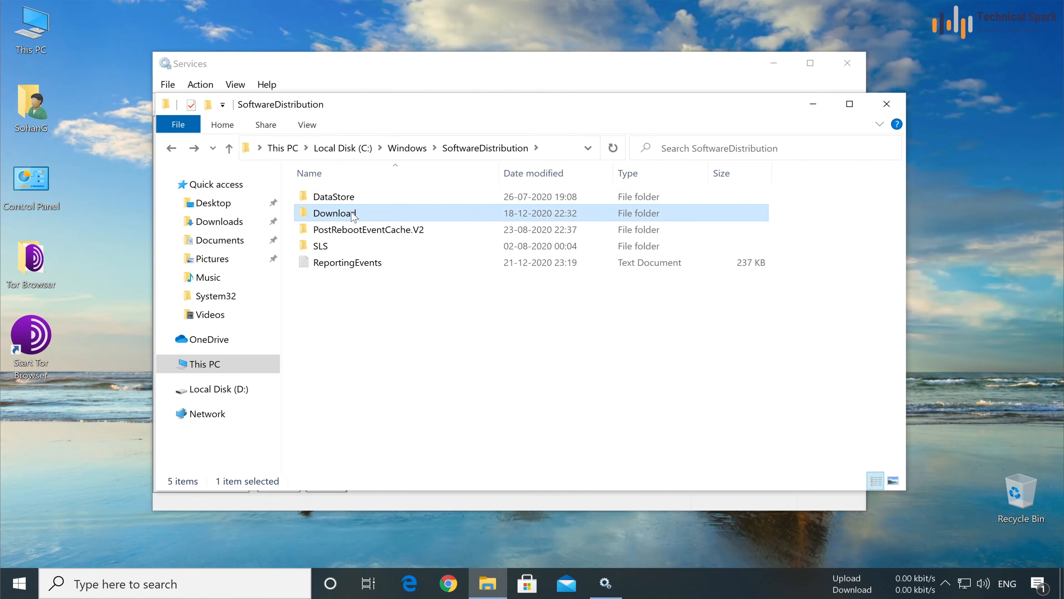
double_click(353, 214)
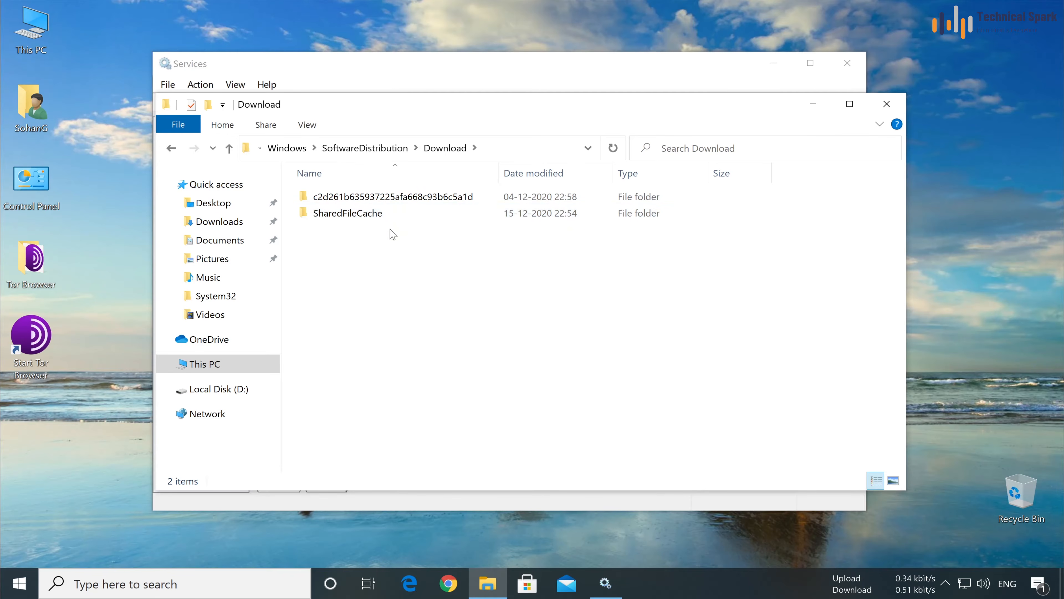
key(alt+Left)
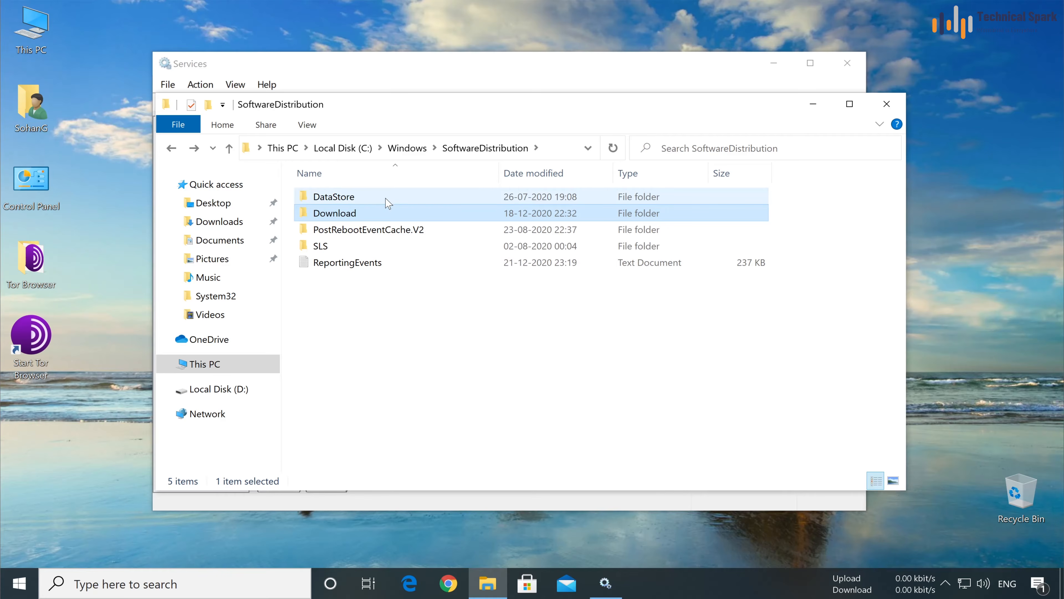
Delete the DataStore and Download folders from SoftwareDistribution, and close the File Explorer and Services windows.
mouse_move(389, 203)
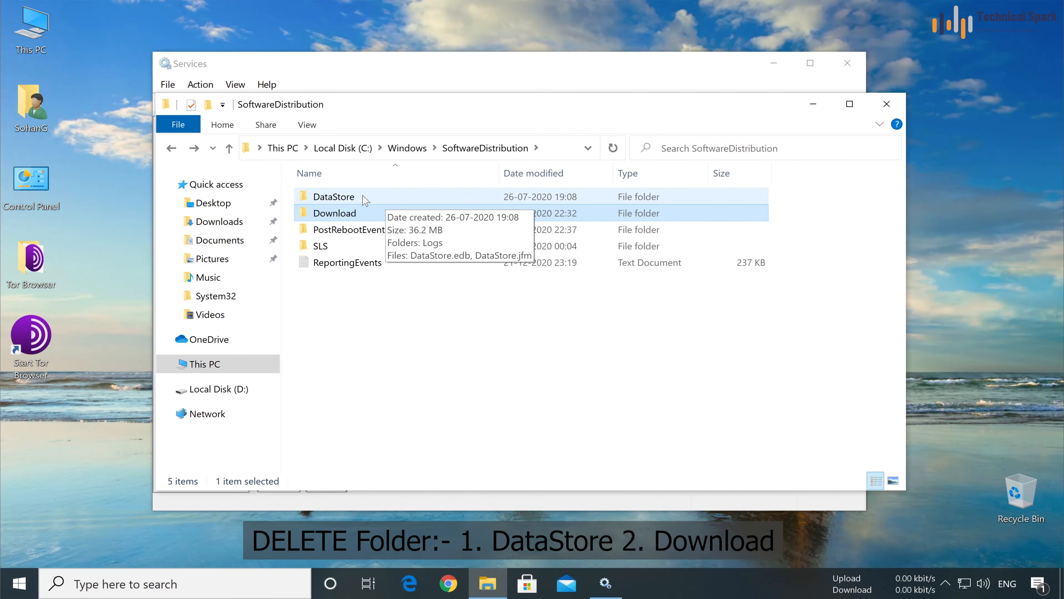
ctrl+click(364, 201)
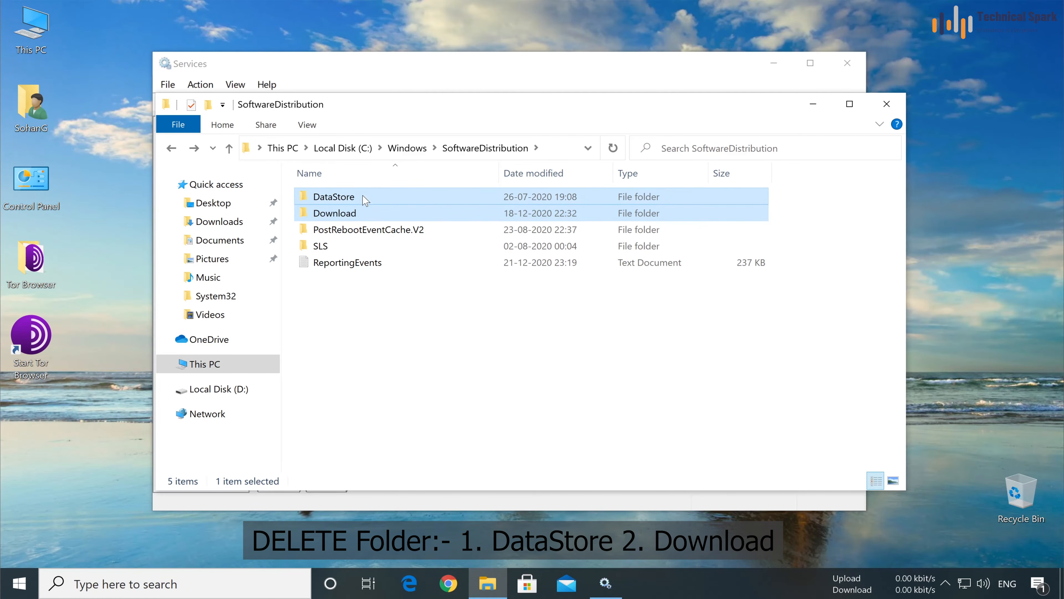
right_click(398, 214)
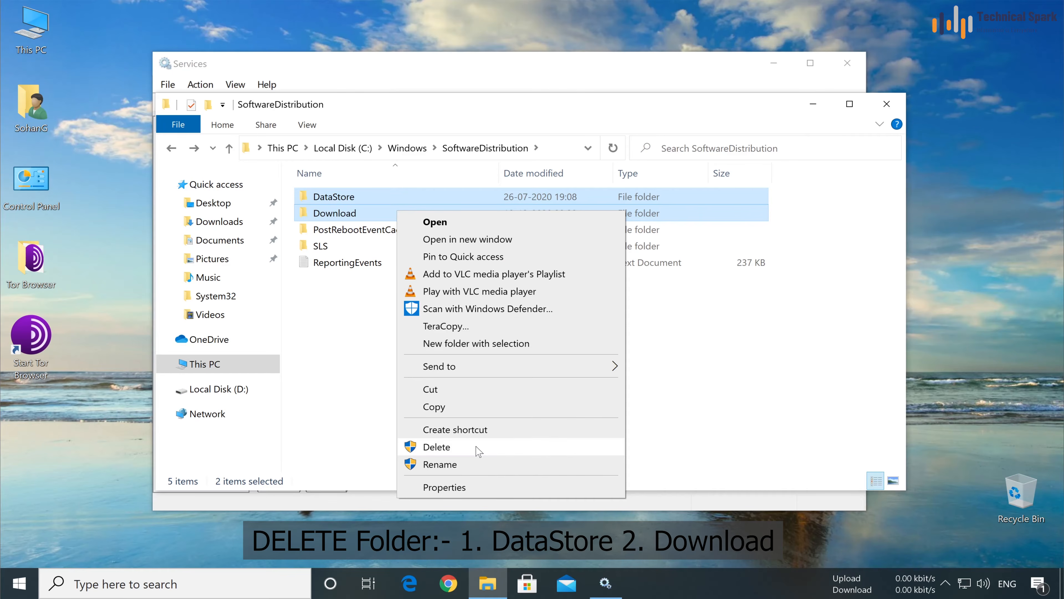
click(478, 451)
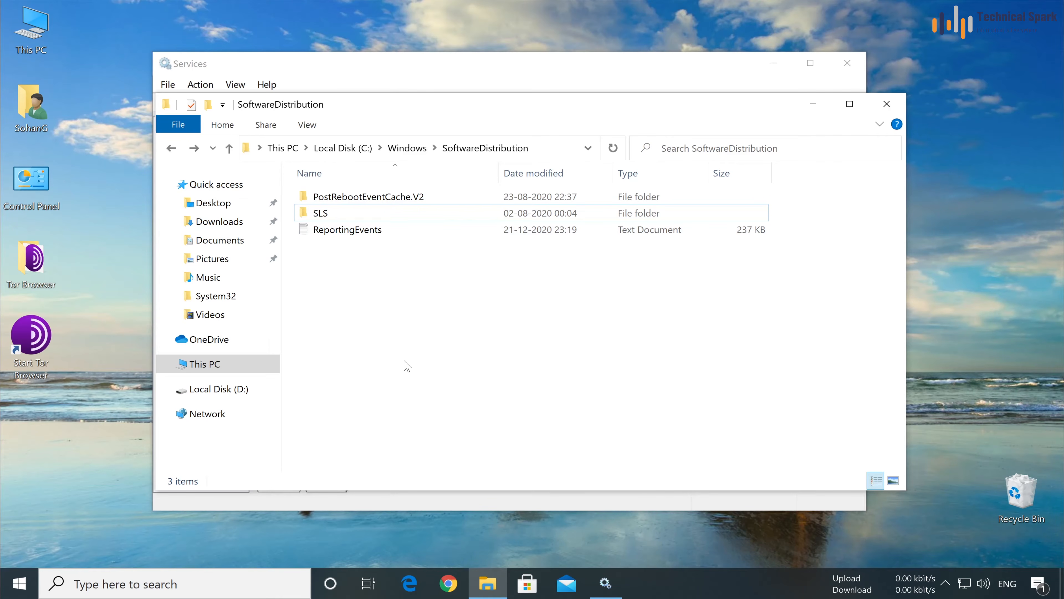
click(887, 103)
key(alt+F4)
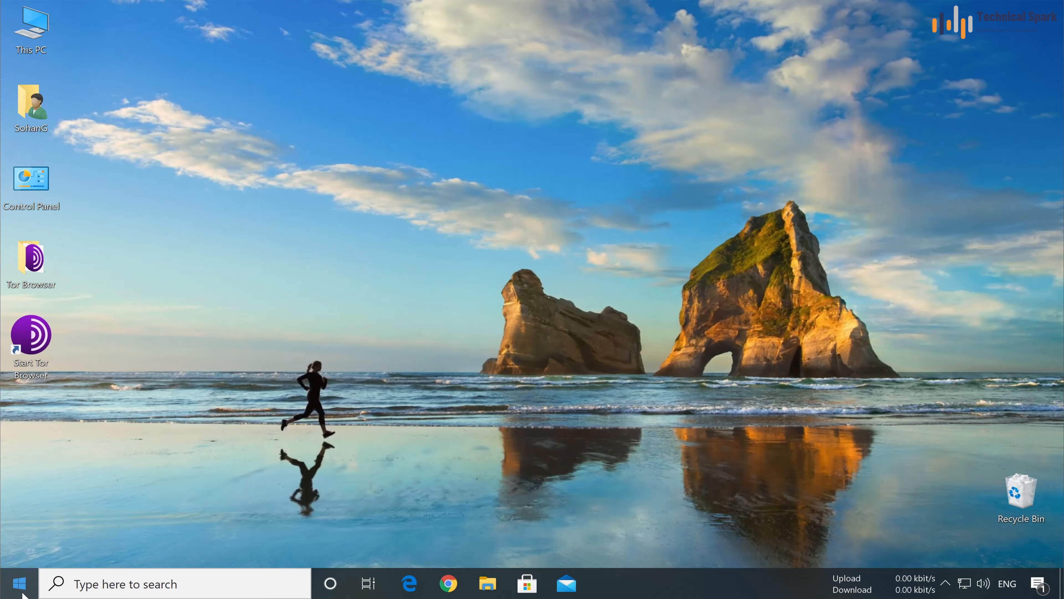
Open the computer's power options.
click(19, 583)
mouse_move(25, 554)
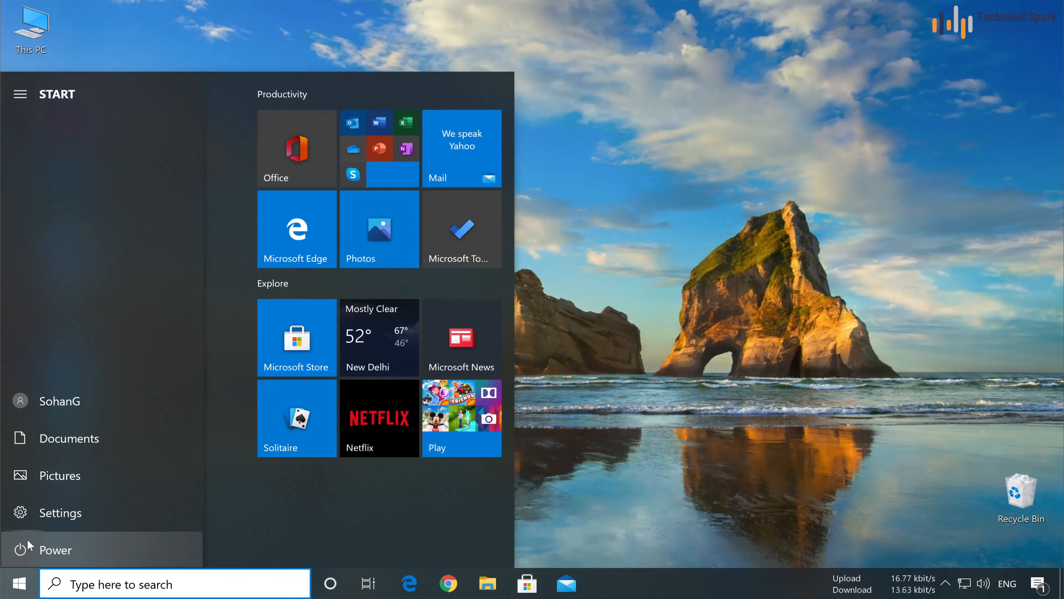
click(84, 551)
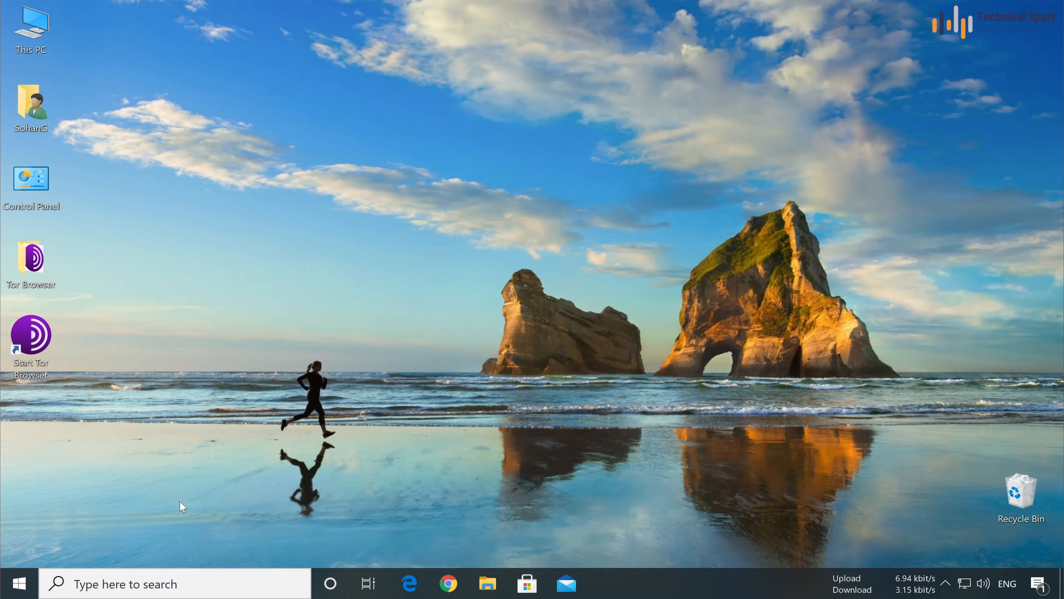
Open the Apps & features page in Windows Settings and expand the Microsoft Photos entry.
click(18, 583)
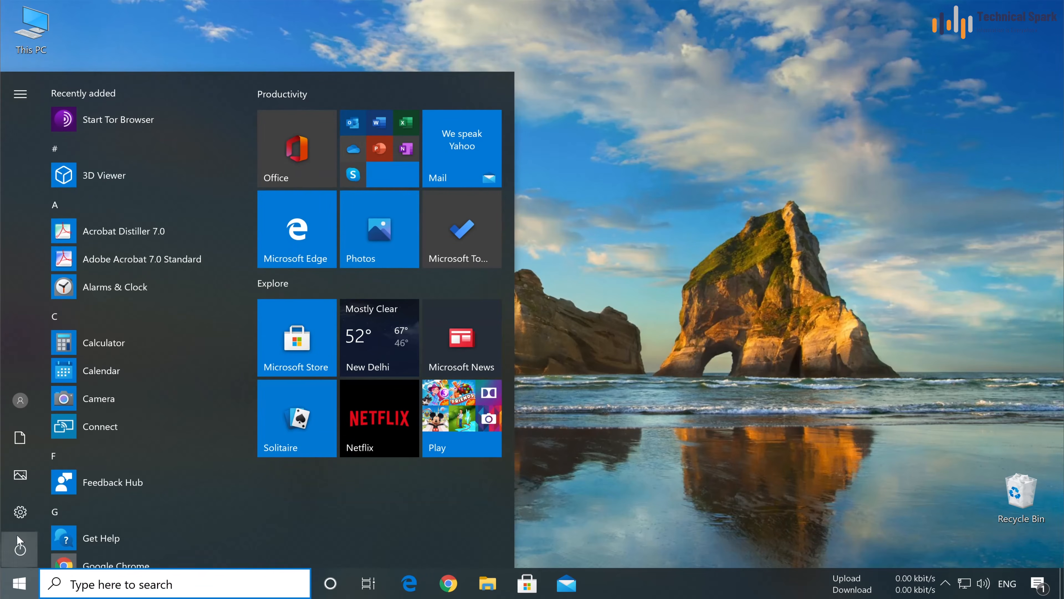
click(20, 512)
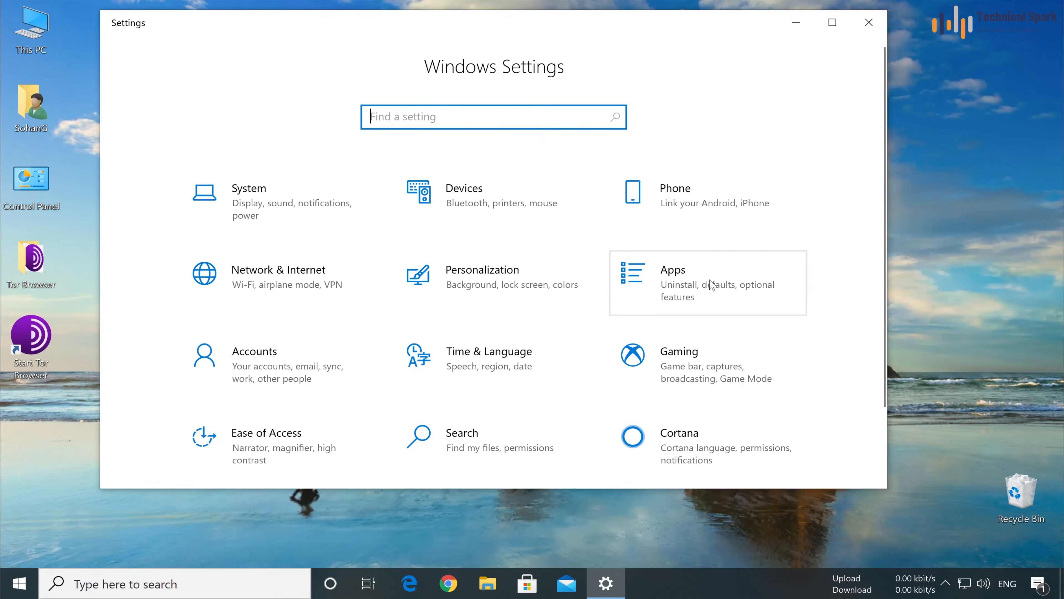
click(704, 291)
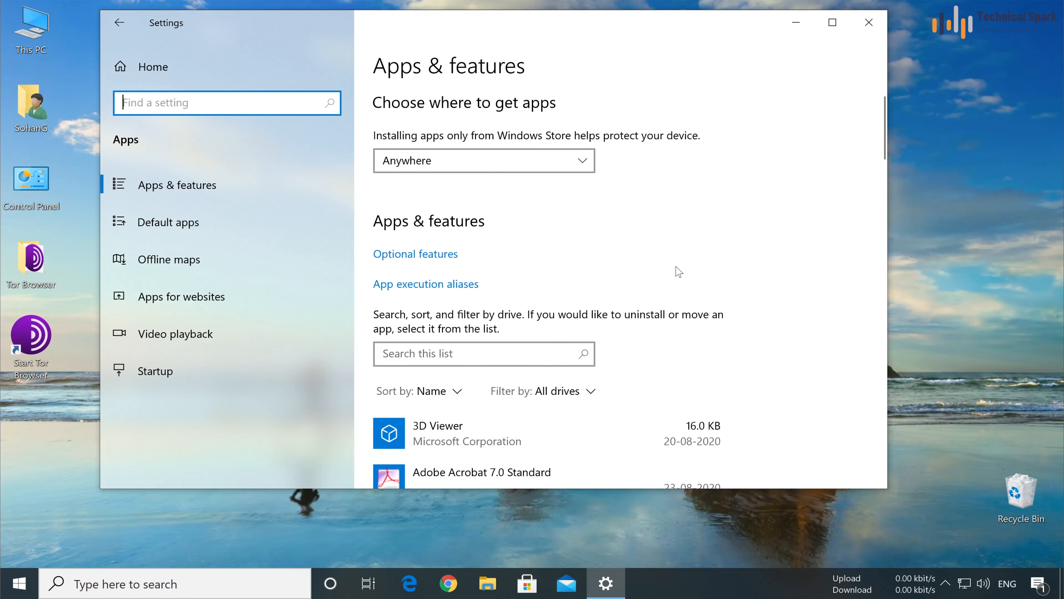
scroll(681, 281, down, 5)
scroll(729, 345, down, 10)
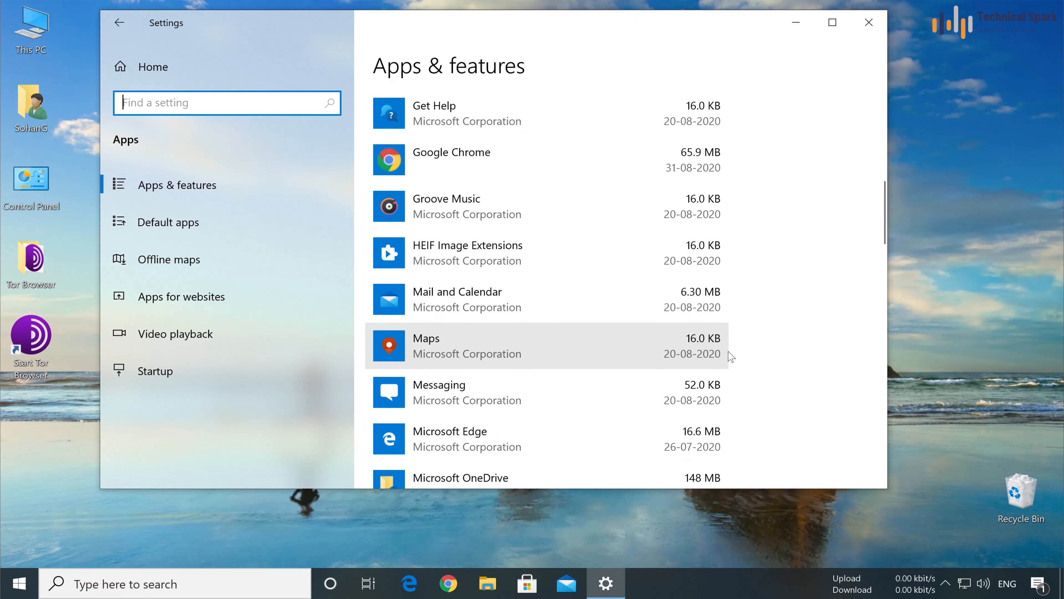
click(506, 326)
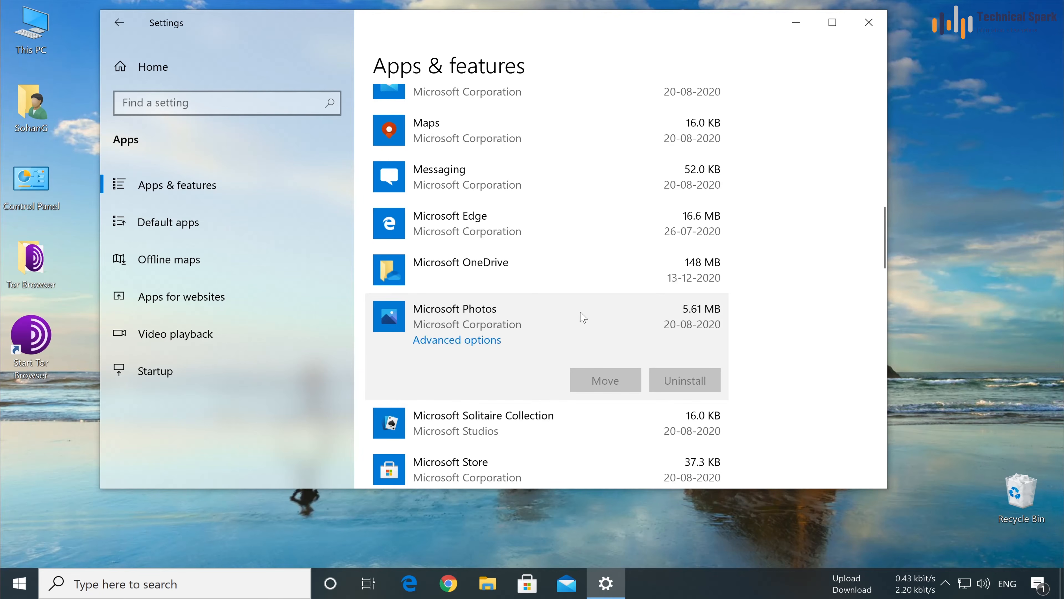
Reset the Microsoft Photos app from its advanced options and confirm the deletion of its app data.
click(465, 344)
scroll(556, 307, down, 5)
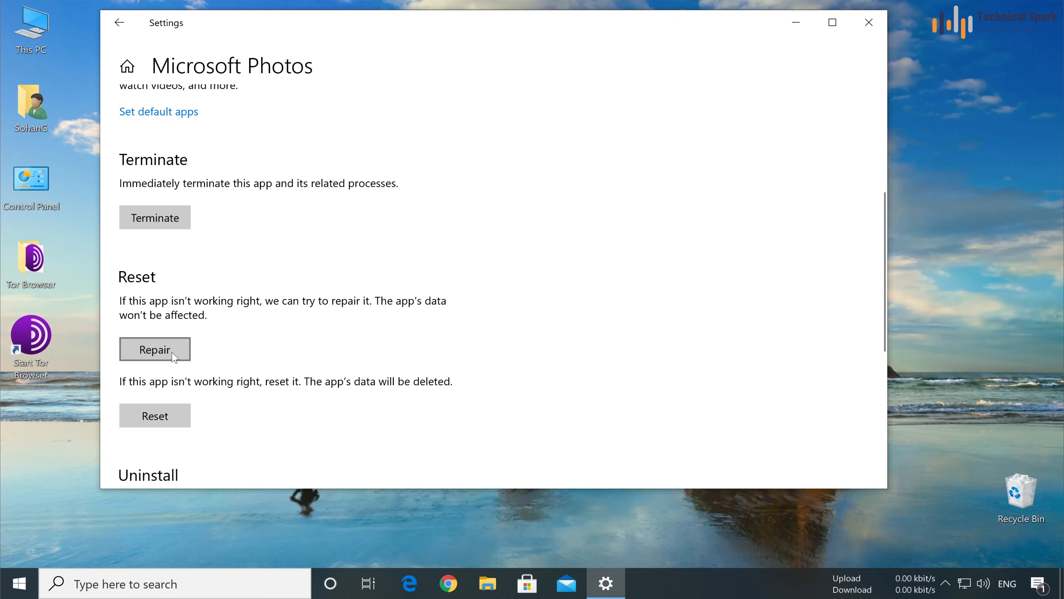
click(159, 422)
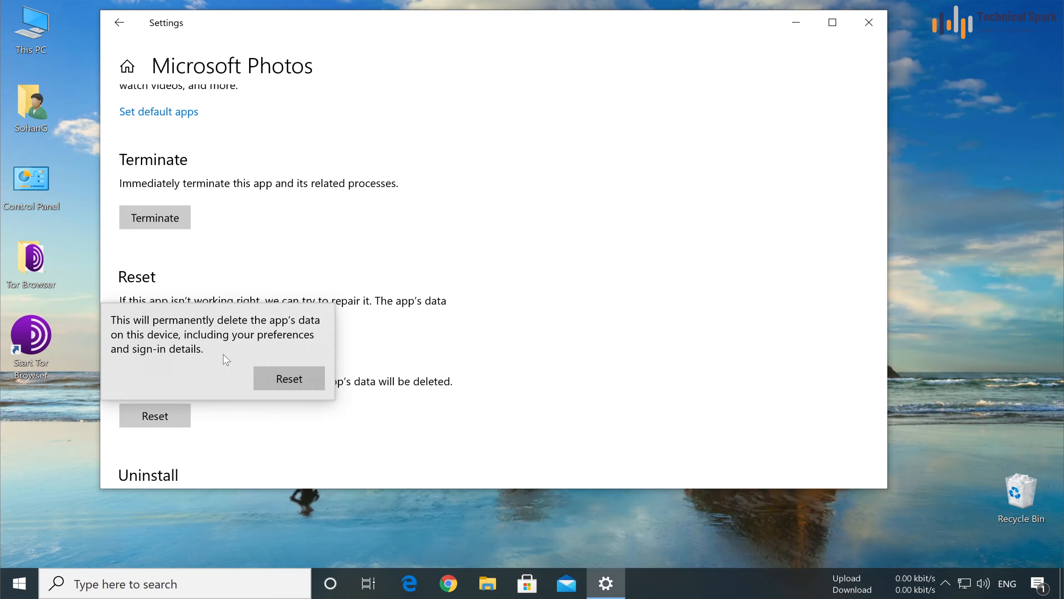
click(292, 378)
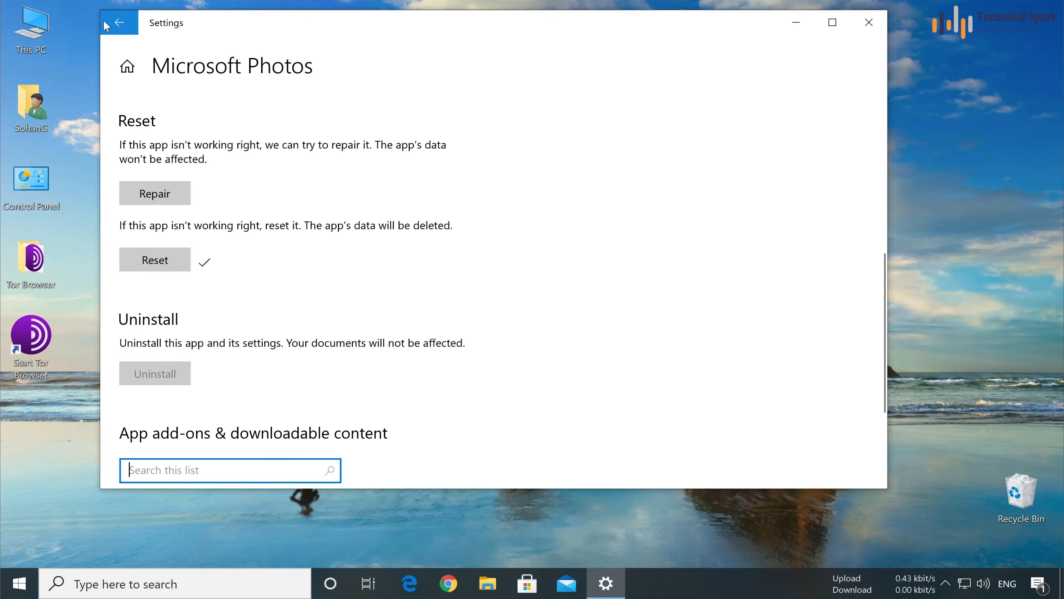
Return to the Apps & features list, view the options for Adobe Acrobat 7.0 Standard, and close Settings.
click(119, 22)
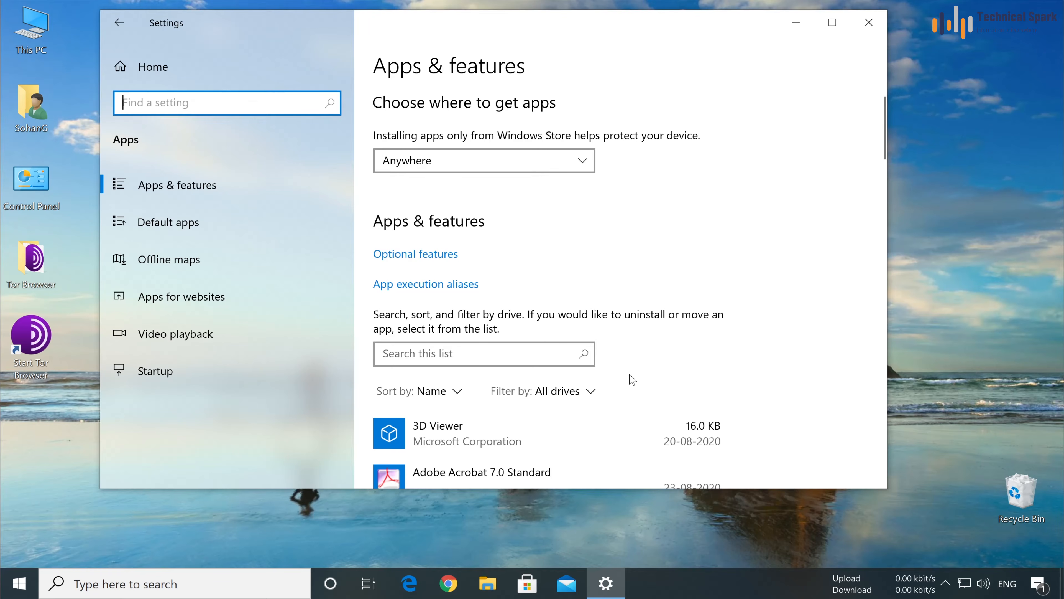
scroll(633, 379, down, 3)
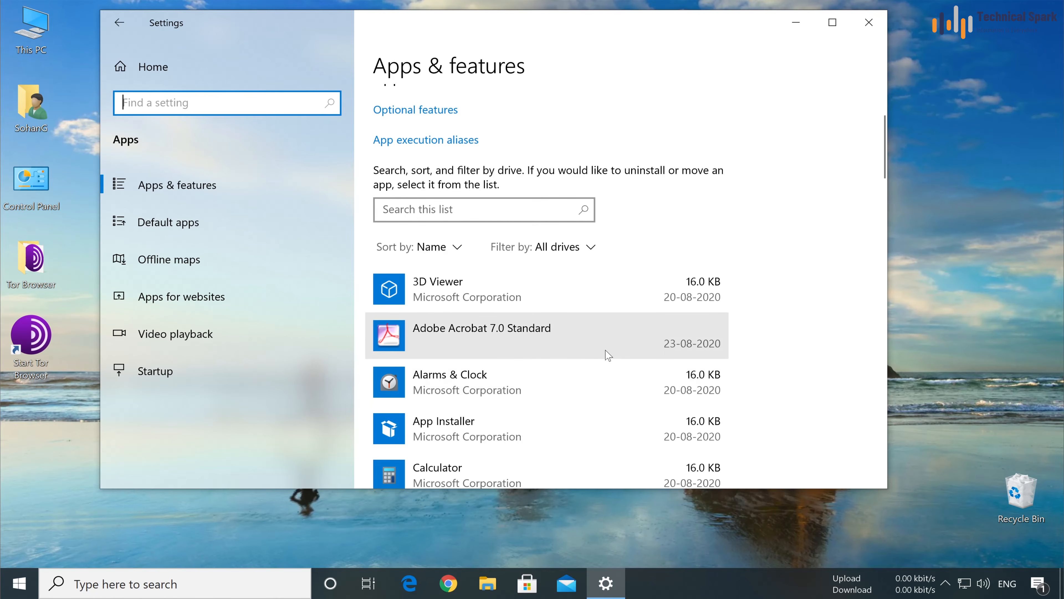
scroll(590, 328, down, 3)
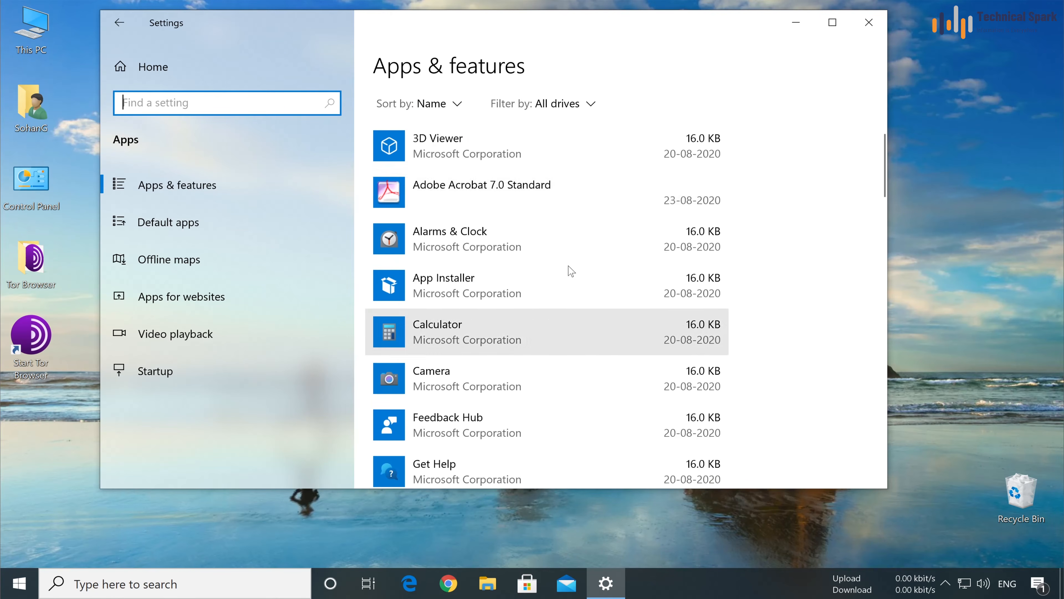
click(562, 191)
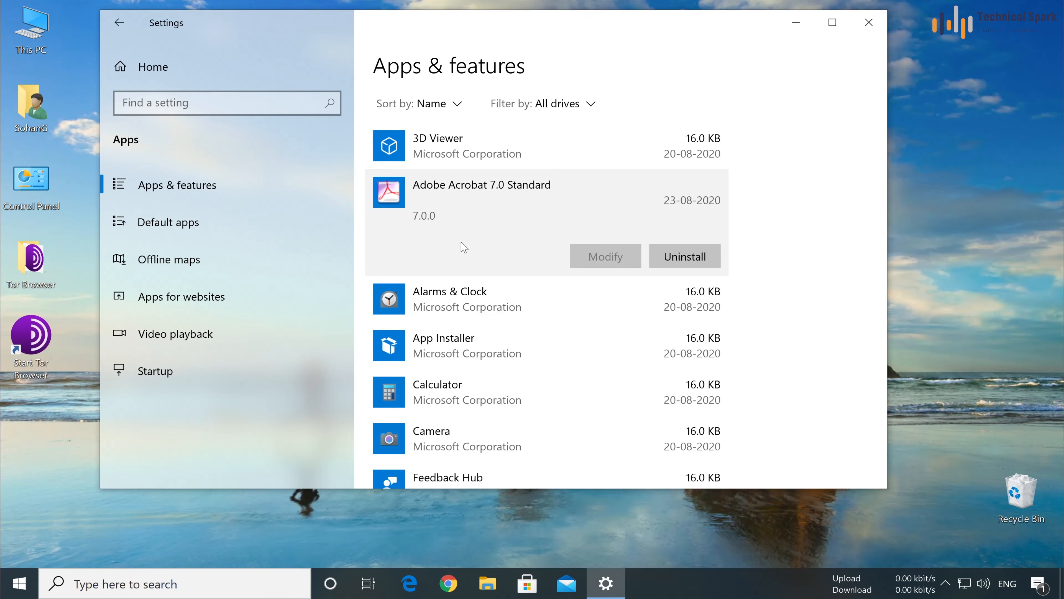
click(869, 22)
Search Windows for appwiz.cpl and open the matching Control Panel item.
key(super+s)
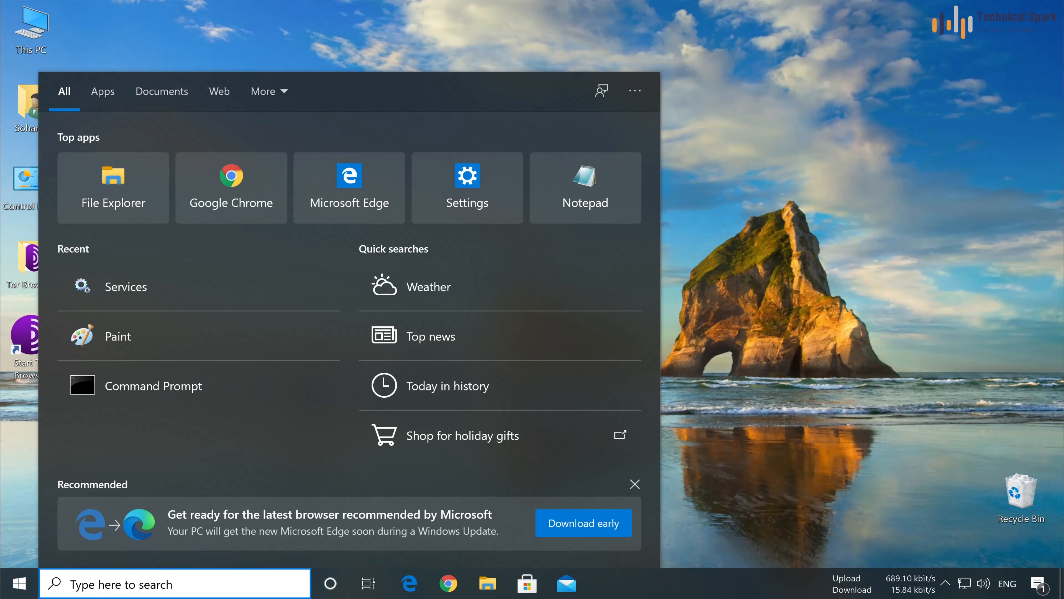
text(a)
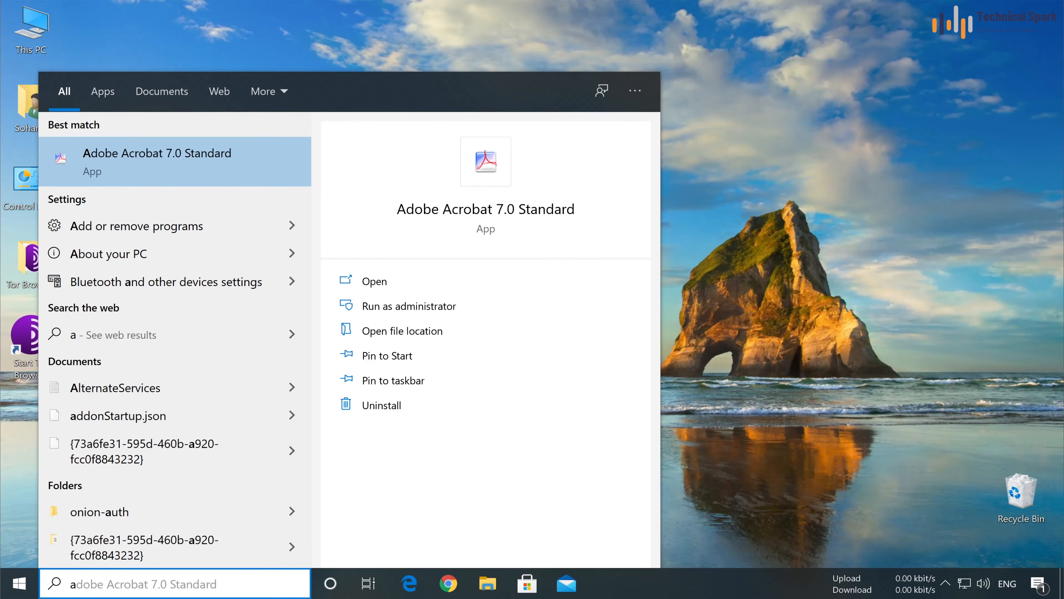
text(ppwiz)
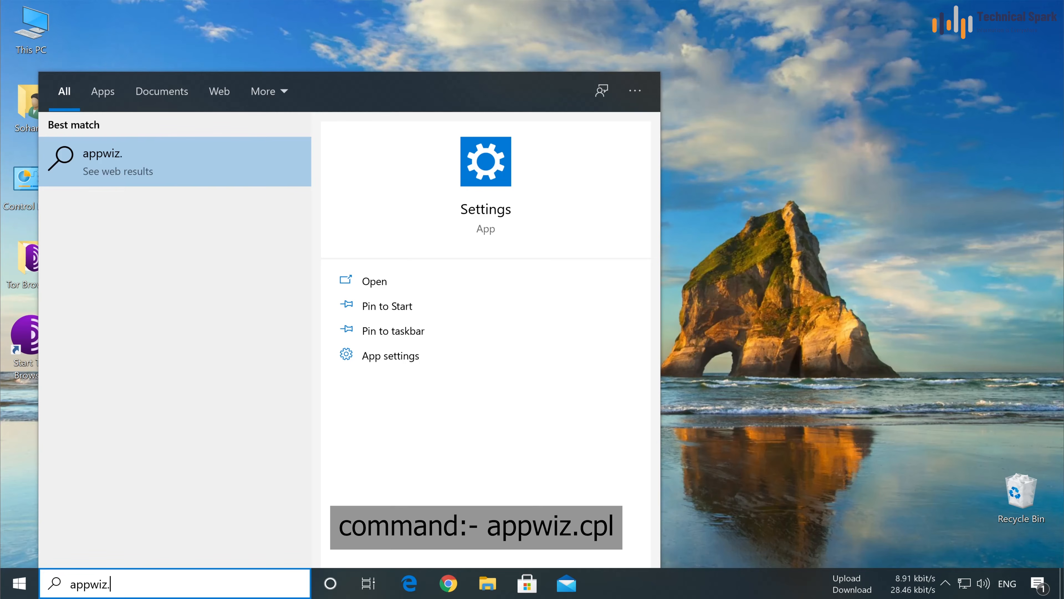
text(.cpl)
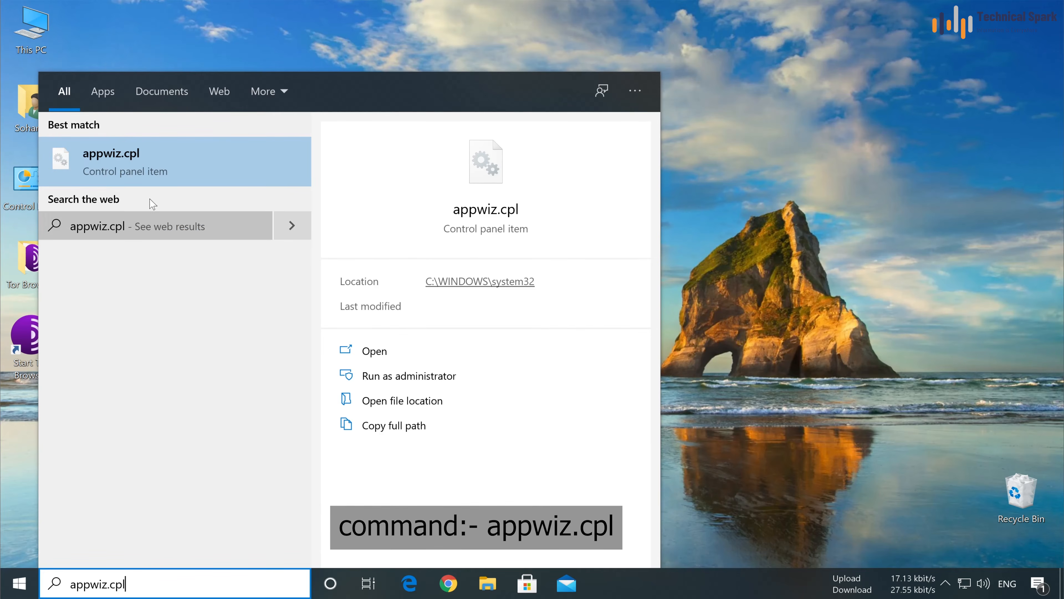
click(170, 161)
Repair Adobe Acrobat 7.0 Standard with its setup wizard, allowing the device changes, then finish the wizard and deselect the program.
click(335, 315)
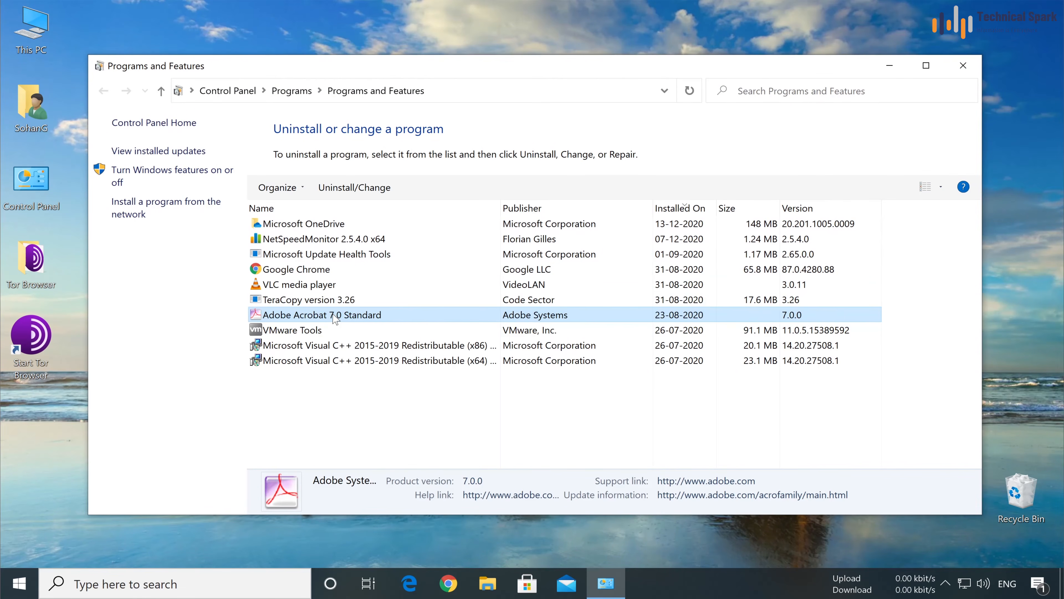
click(355, 189)
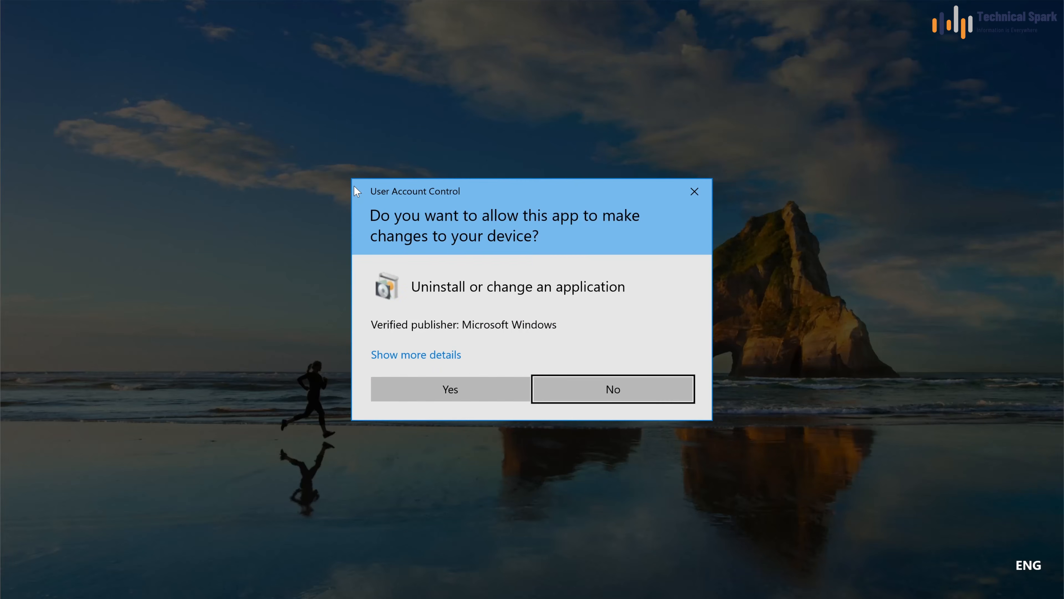
click(450, 391)
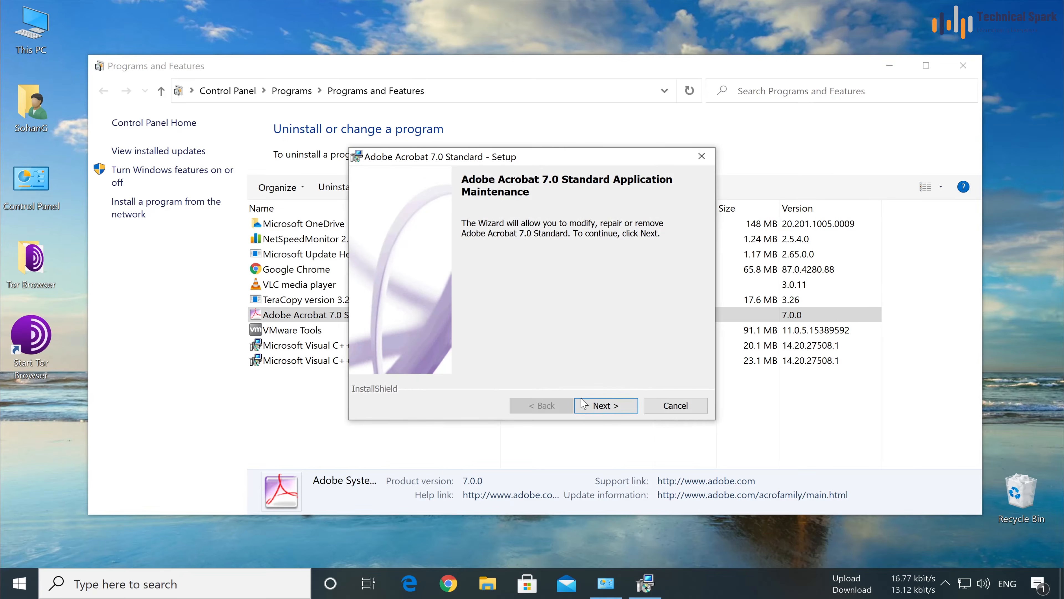
click(602, 406)
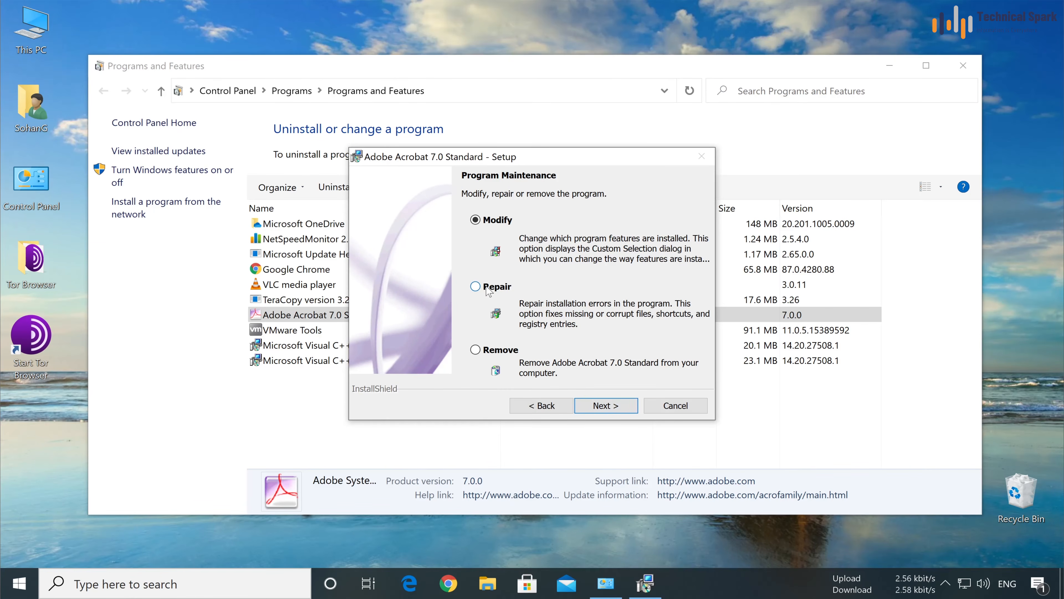
click(508, 289)
click(607, 406)
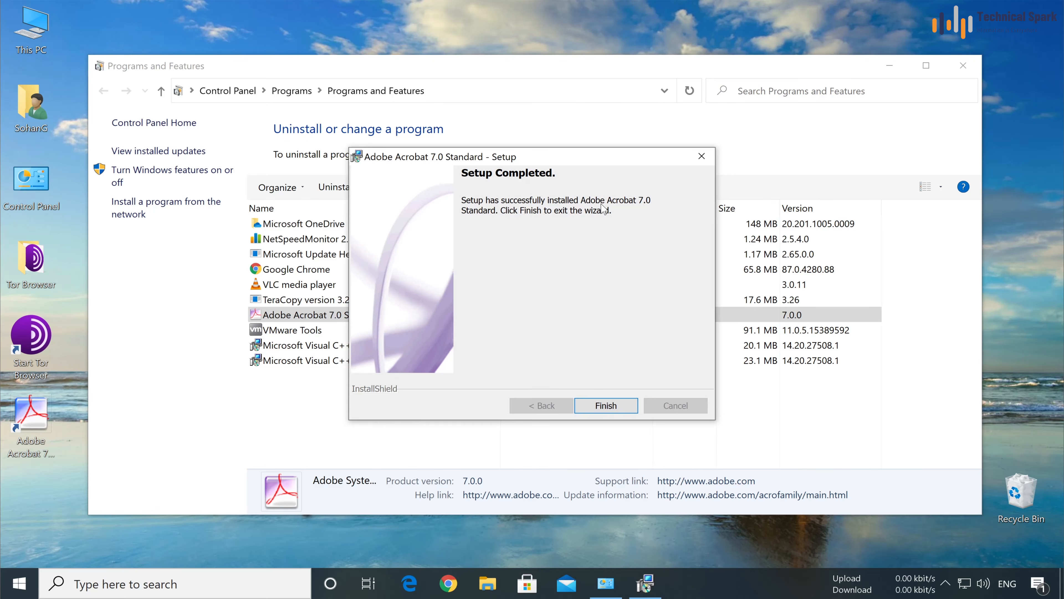
click(606, 405)
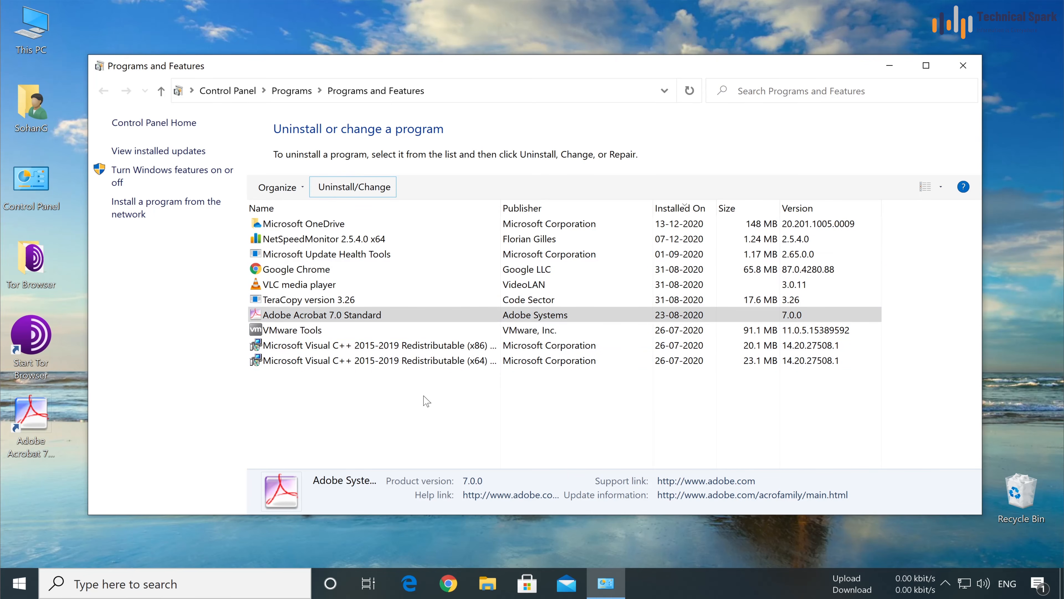
click(583, 409)
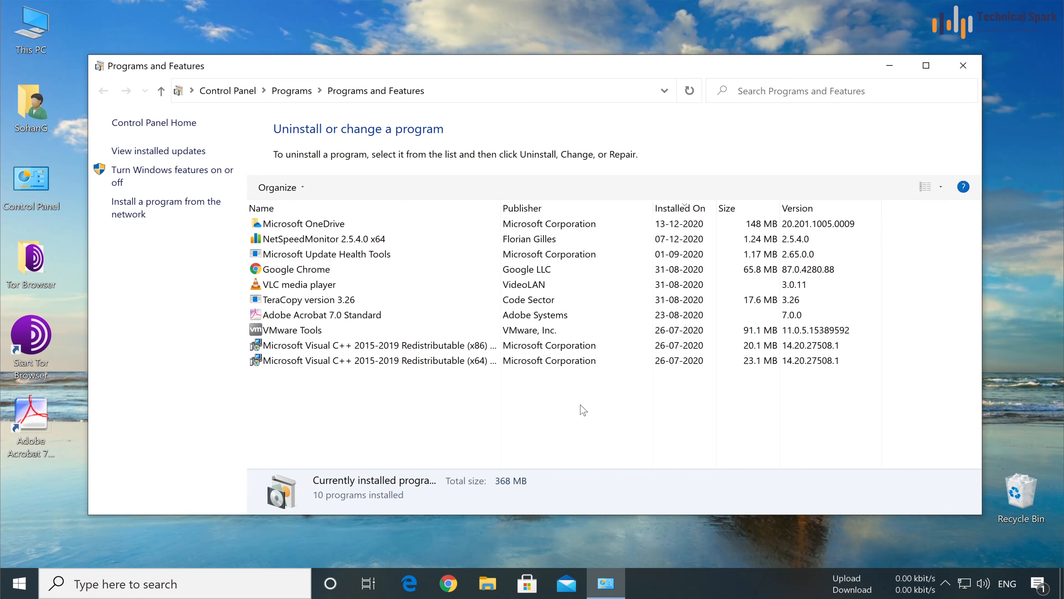